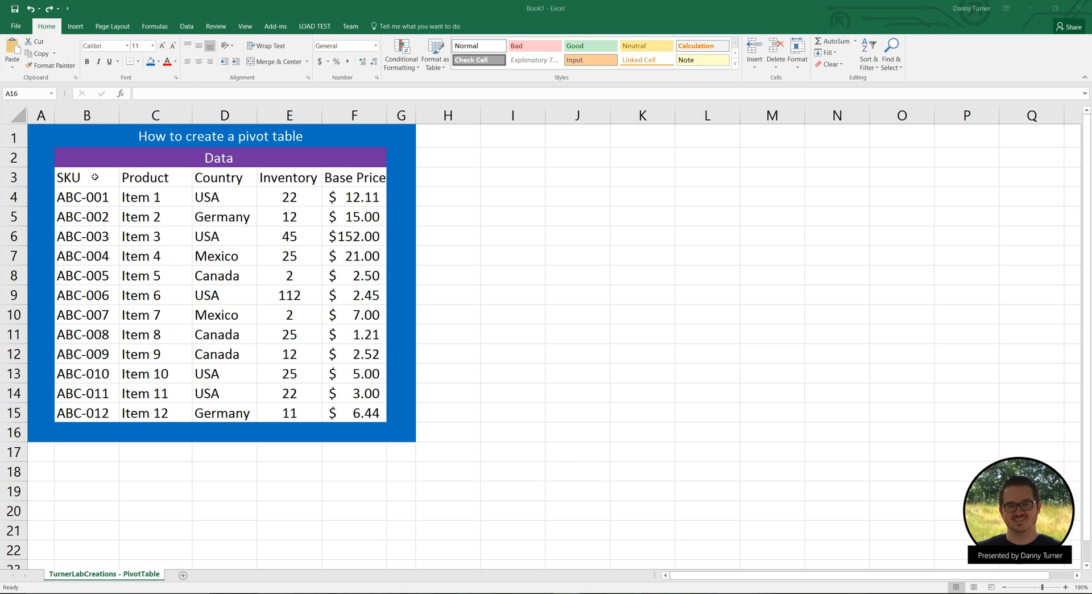
- Create a pivot table from the data range B3:F15, placed on the existing worksheet at cell I1
{"action": "mouse_move", "coordinate": [96, 181]}
{"action": "left_mouse_down"}
{"action": "mouse_move", "coordinate": [171, 219]}
{"action": "mouse_move", "coordinate": [357, 408]}
{"action": "left_mouse_up"}
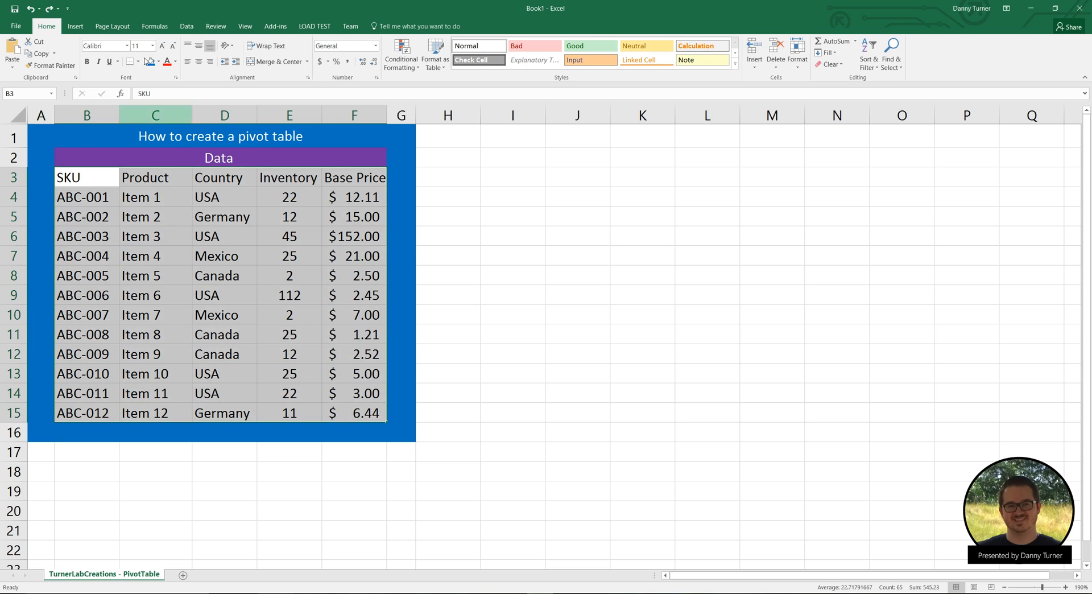
{"action": "left_click", "coordinate": [77, 26]}
{"action": "left_click", "coordinate": [18, 50]}
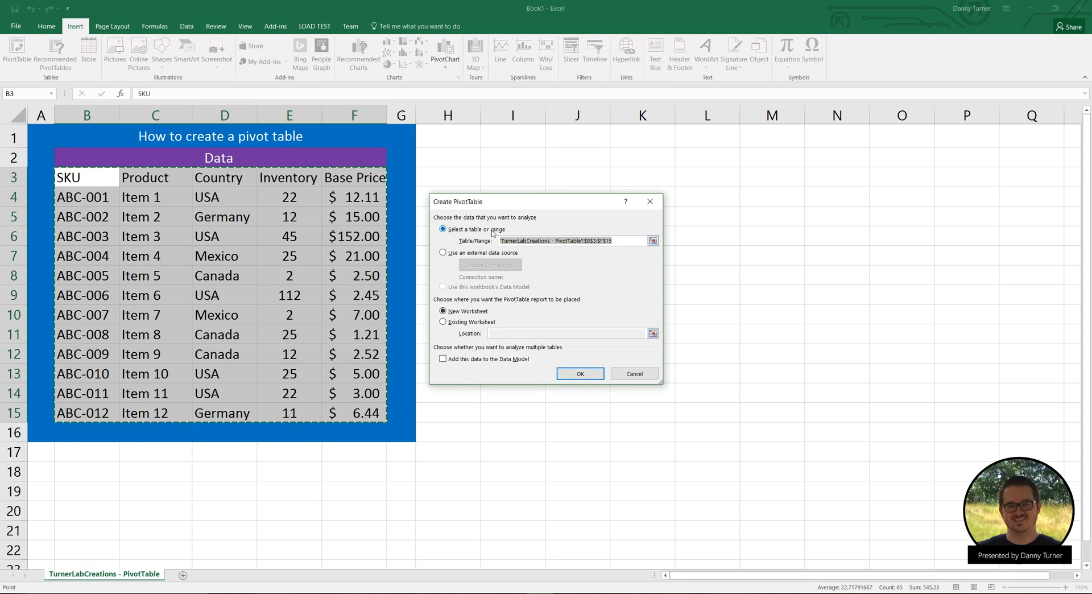
{"action": "left_click", "coordinate": [444, 314]}
{"action": "left_click", "coordinate": [453, 325]}
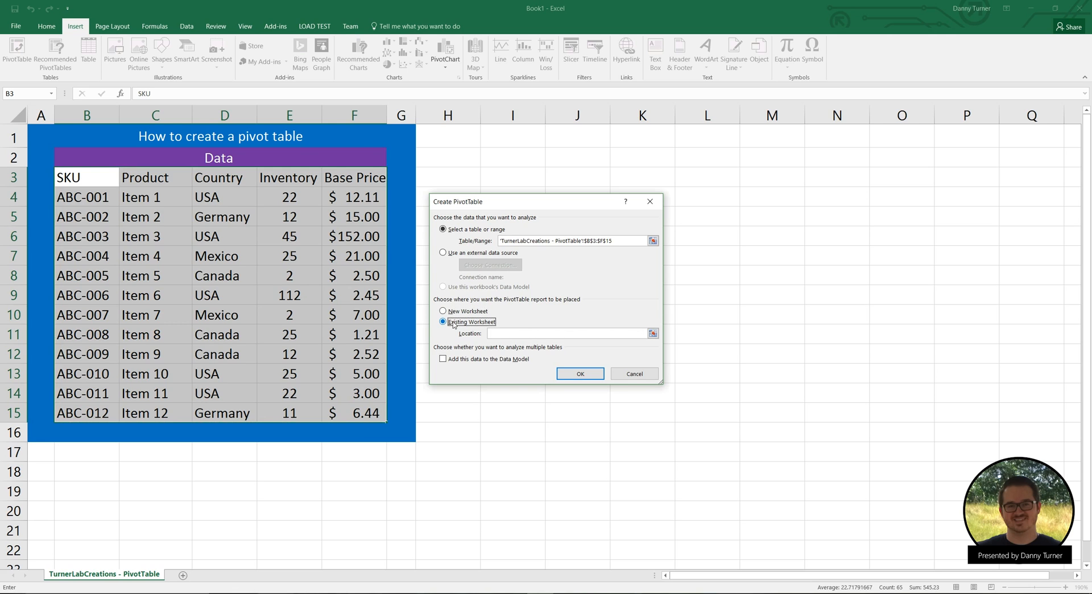
{"action": "left_click", "coordinate": [509, 333]}
{"action": "left_click", "coordinate": [496, 139]}
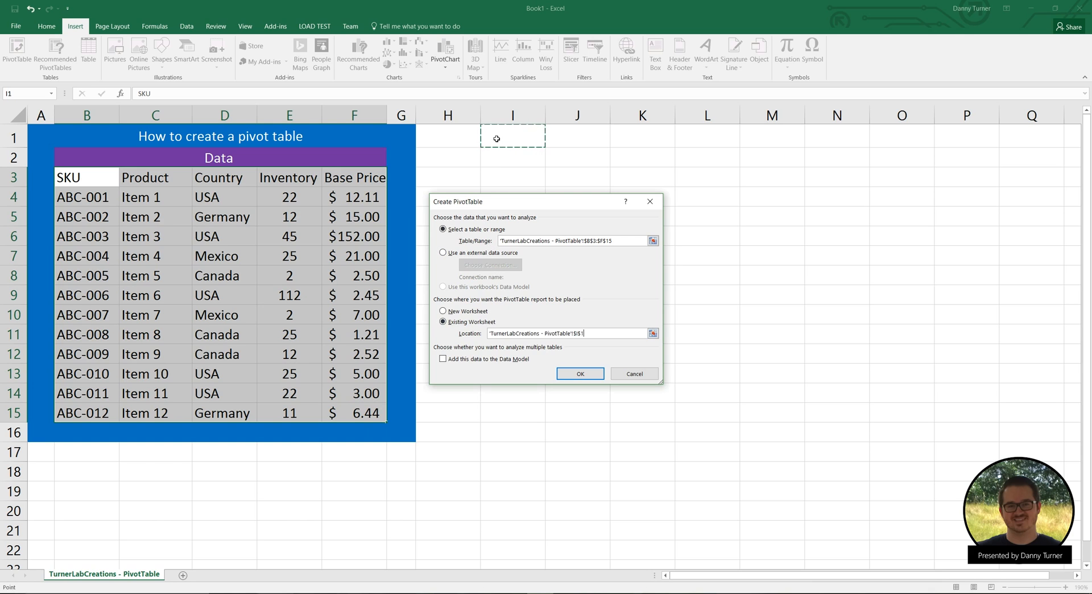
{"action": "left_click", "coordinate": [581, 375]}
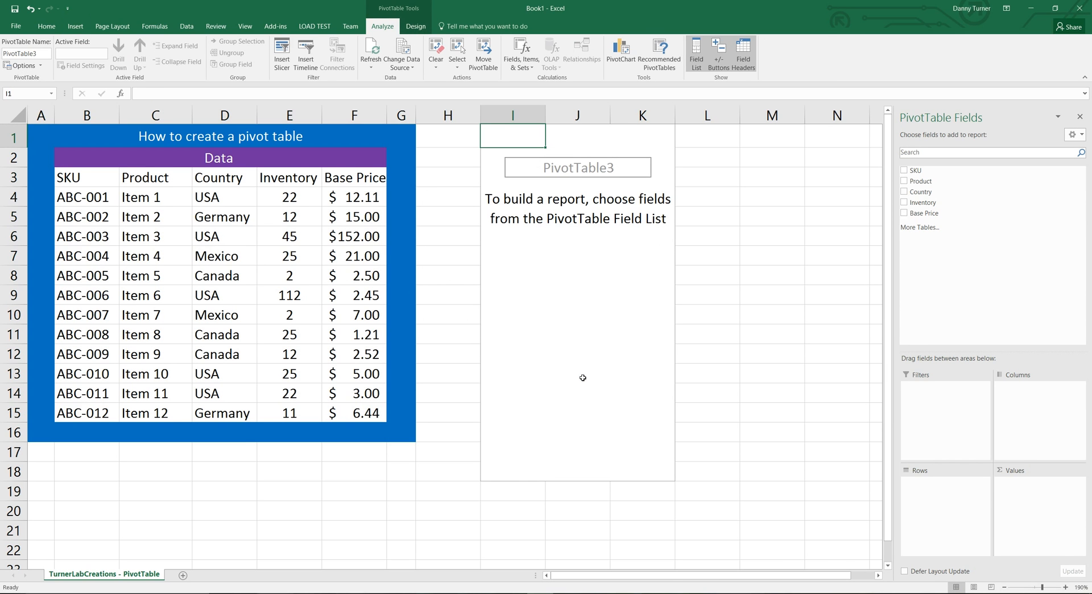
- Add Country to the pivot table's Filters area, and Product followed by Inventory to its Rows area
{"action": "left_click_drag", "start_coordinate": [920, 192], "coordinate": [930, 407]}
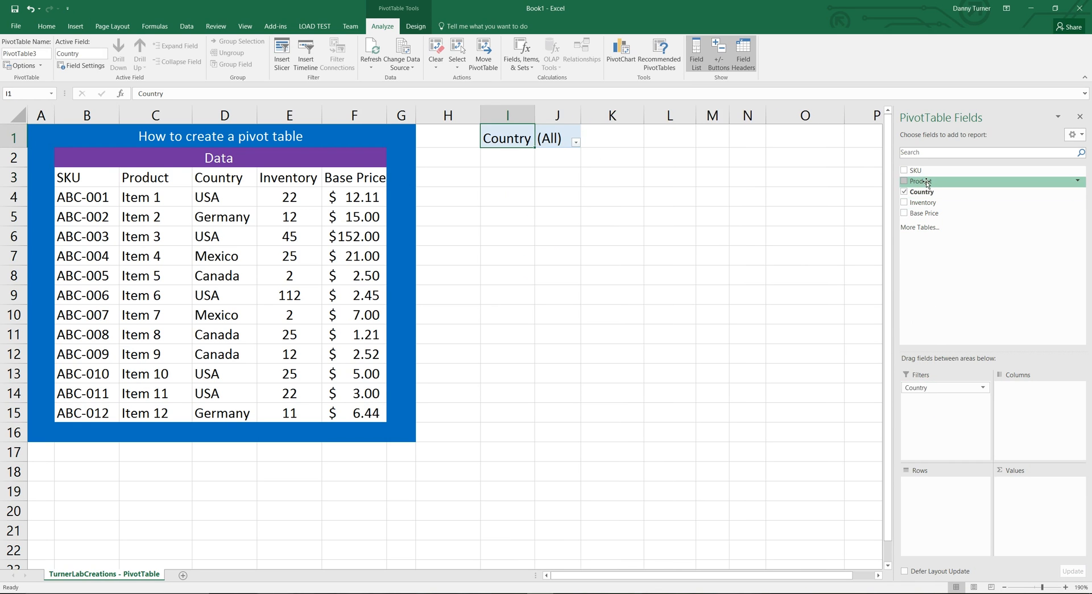
{"action": "left_click_drag", "start_coordinate": [927, 183], "coordinate": [936, 506]}
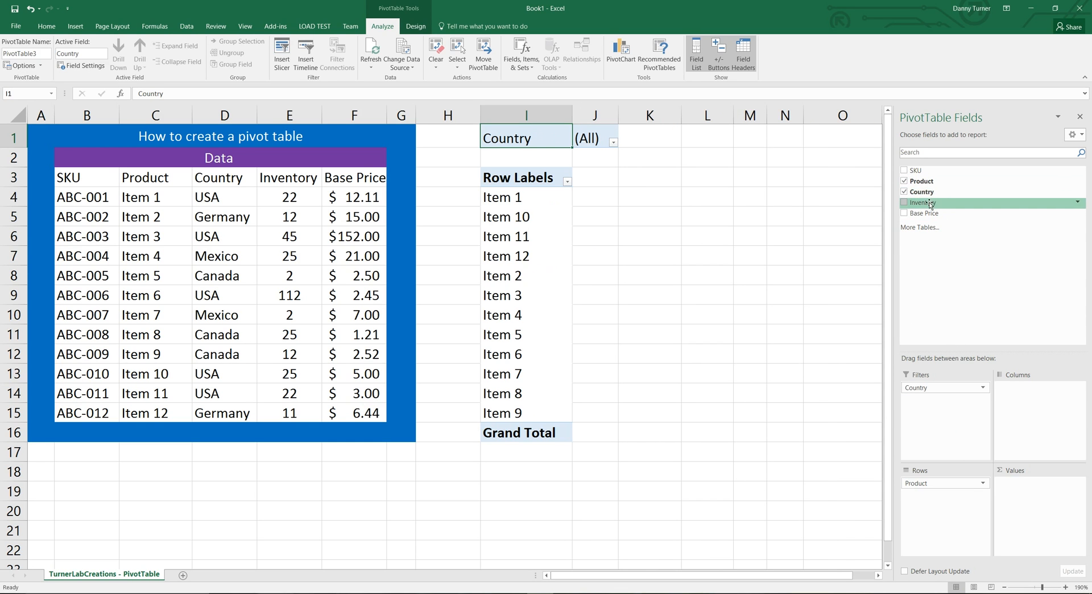
{"action": "left_click_drag", "start_coordinate": [931, 205], "coordinate": [930, 505]}
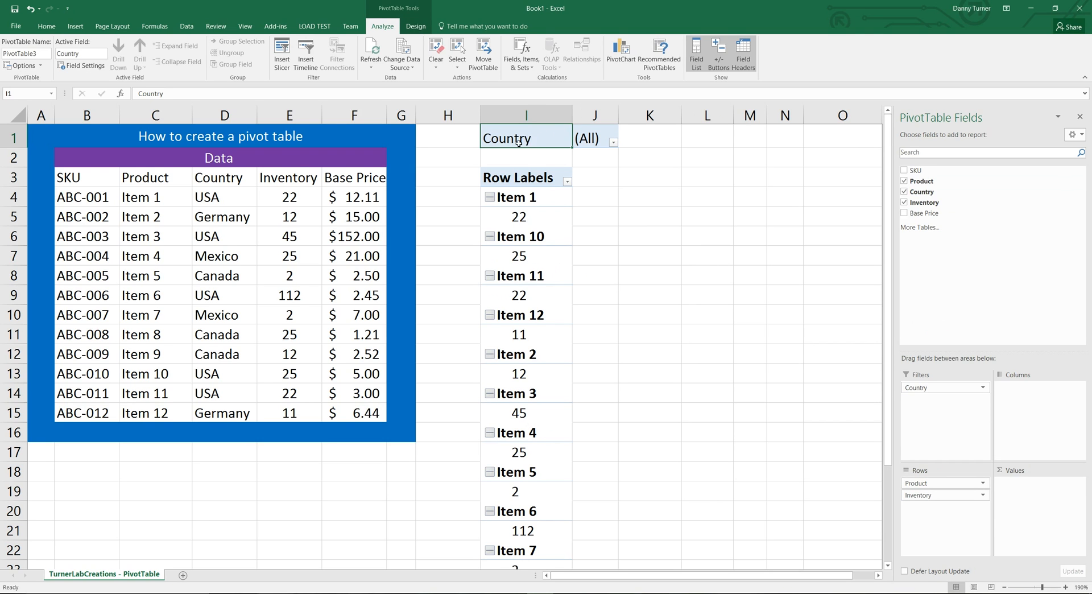
- Filter the pivot table's Country field to USA and review the listed items and inventory
{"action": "left_click_drag", "start_coordinate": [552, 141], "coordinate": [603, 143]}
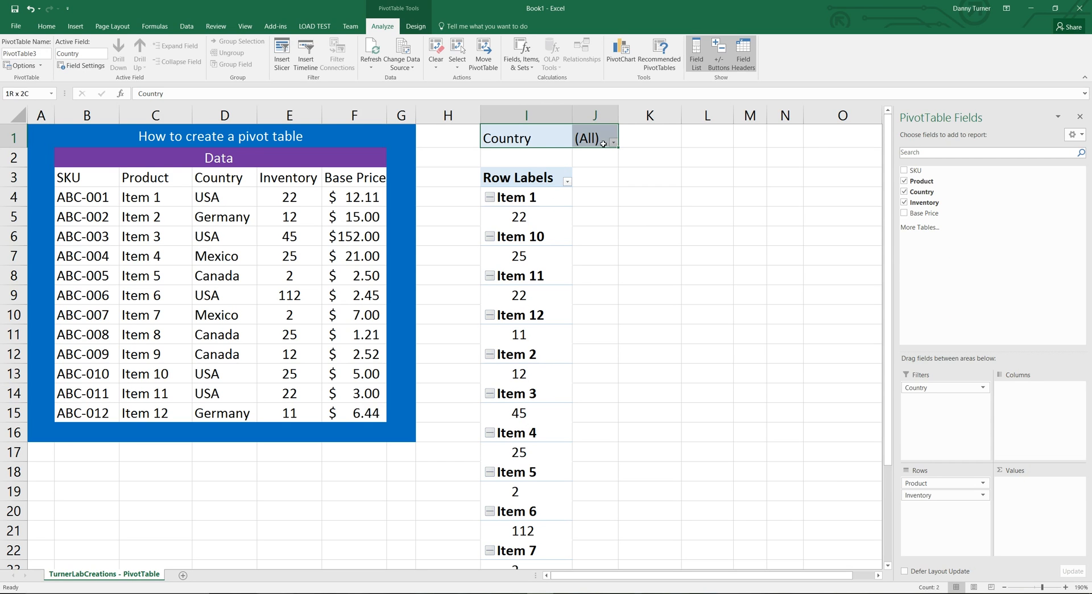
{"action": "left_click_drag", "start_coordinate": [531, 181], "coordinate": [553, 539]}
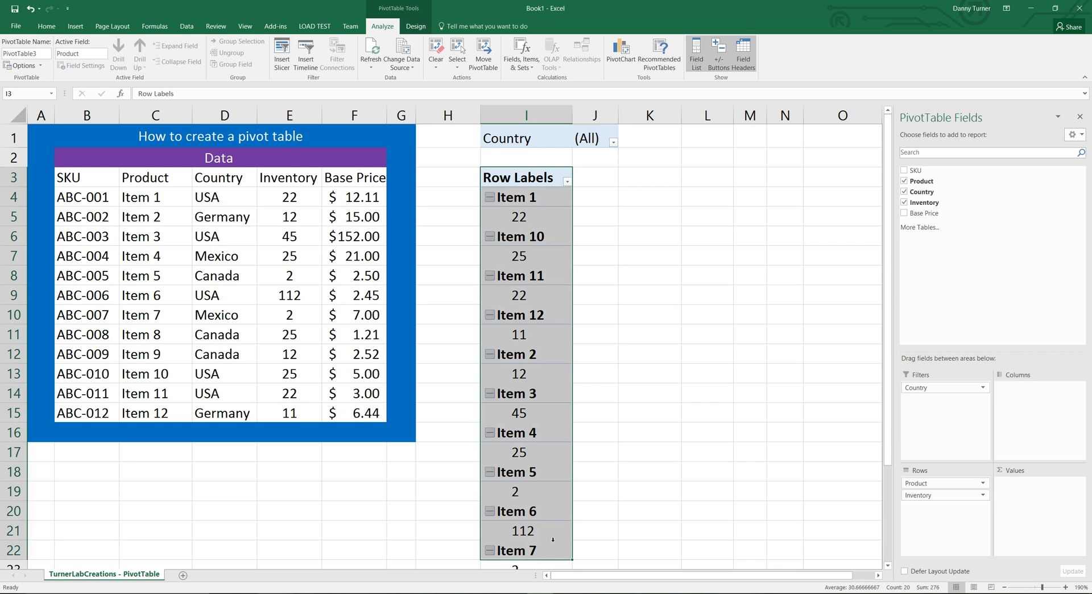
{"action": "left_click", "coordinate": [613, 143]}
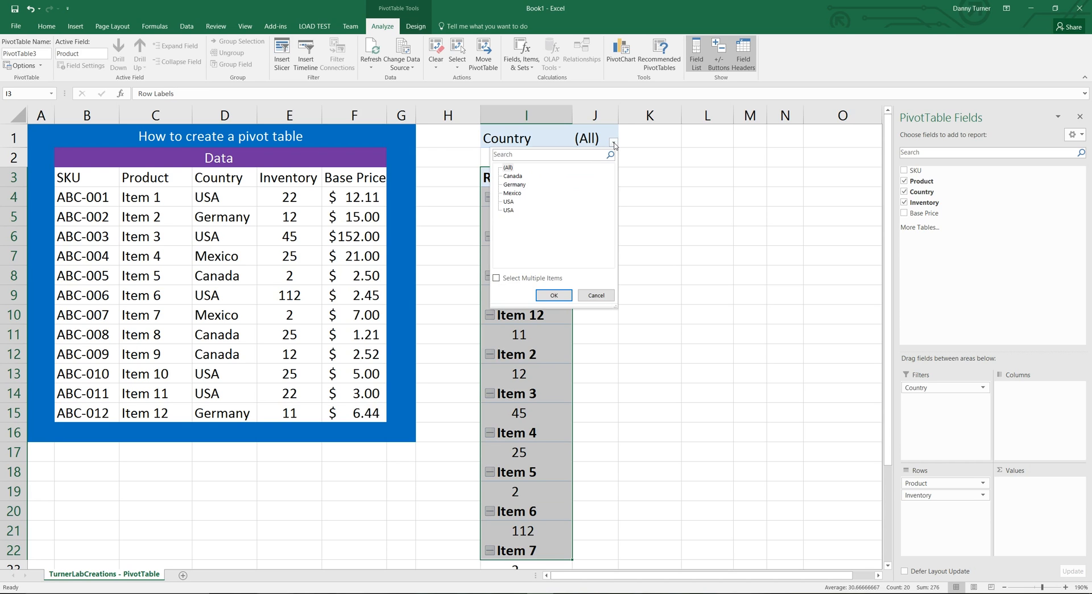
{"action": "left_click", "coordinate": [509, 203]}
{"action": "left_click", "coordinate": [553, 295]}
{"action": "left_click", "coordinate": [601, 233]}
{"action": "left_click", "coordinate": [526, 197]}
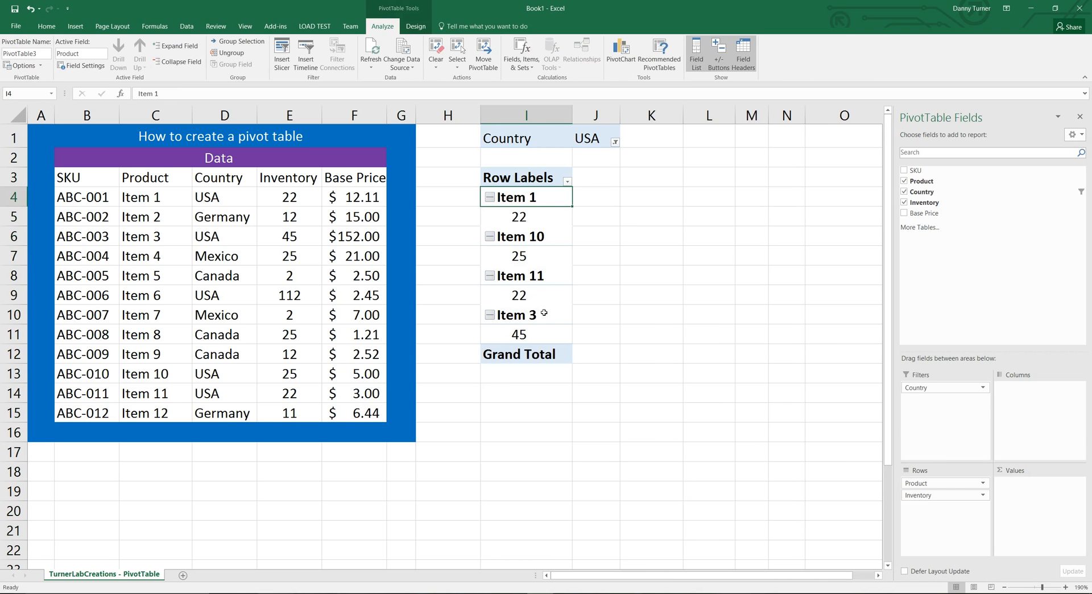
{"action": "left_click", "coordinate": [533, 236]}
{"action": "left_click", "coordinate": [539, 279]}
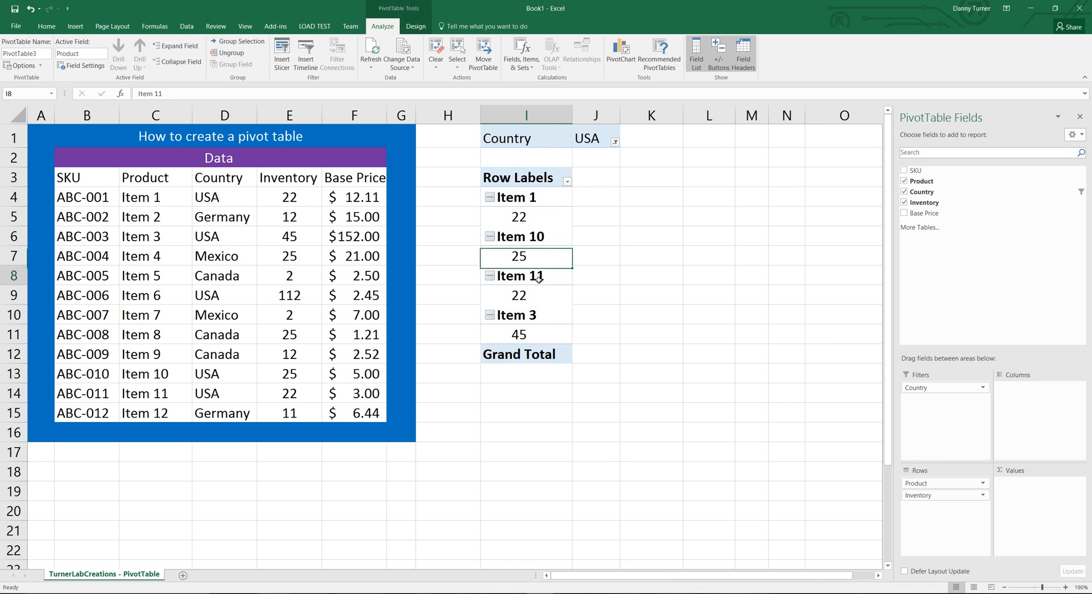
{"action": "left_click", "coordinate": [535, 316]}
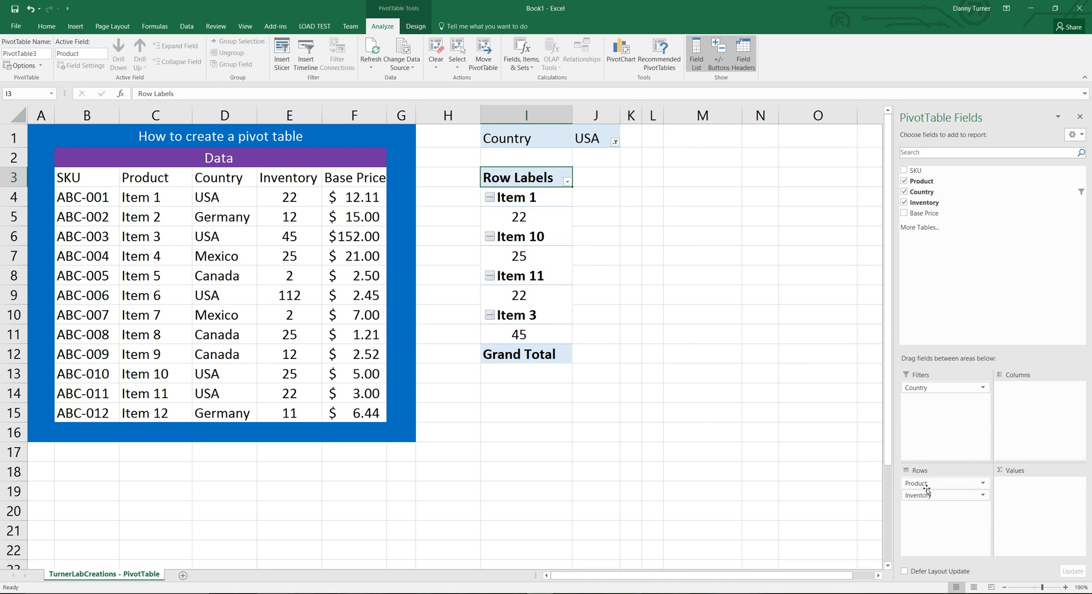
- Try moving the Inventory field to the Values area and the Product field to the Columns area
{"action": "left_click_drag", "start_coordinate": [918, 495], "coordinate": [1024, 504]}
{"action": "left_click_drag", "start_coordinate": [944, 484], "coordinate": [1024, 449]}
{"action": "left_click_drag", "start_coordinate": [1027, 486], "coordinate": [1026, 439]}
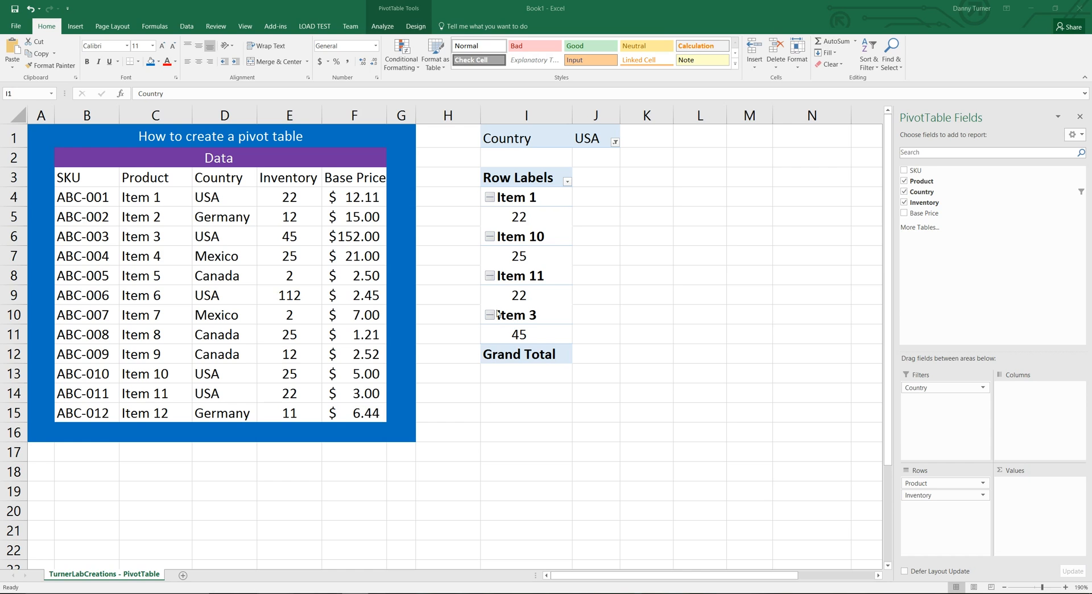
- Insert slicers for SKU, Product, Country, Inventory and Base Price on the pivot table
{"action": "left_click", "coordinate": [77, 27]}
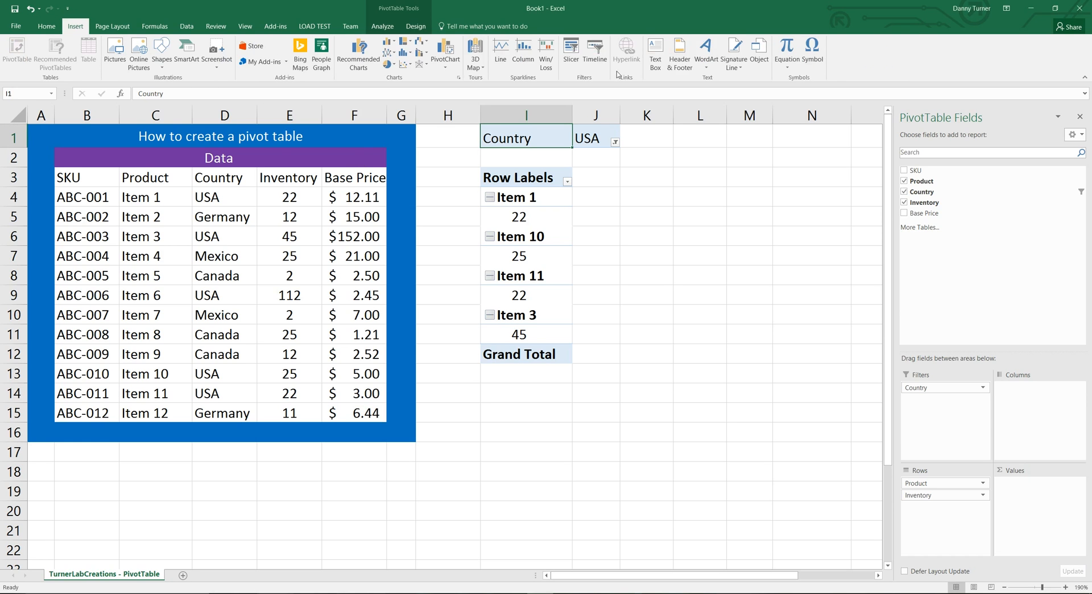
{"action": "left_click", "coordinate": [573, 56]}
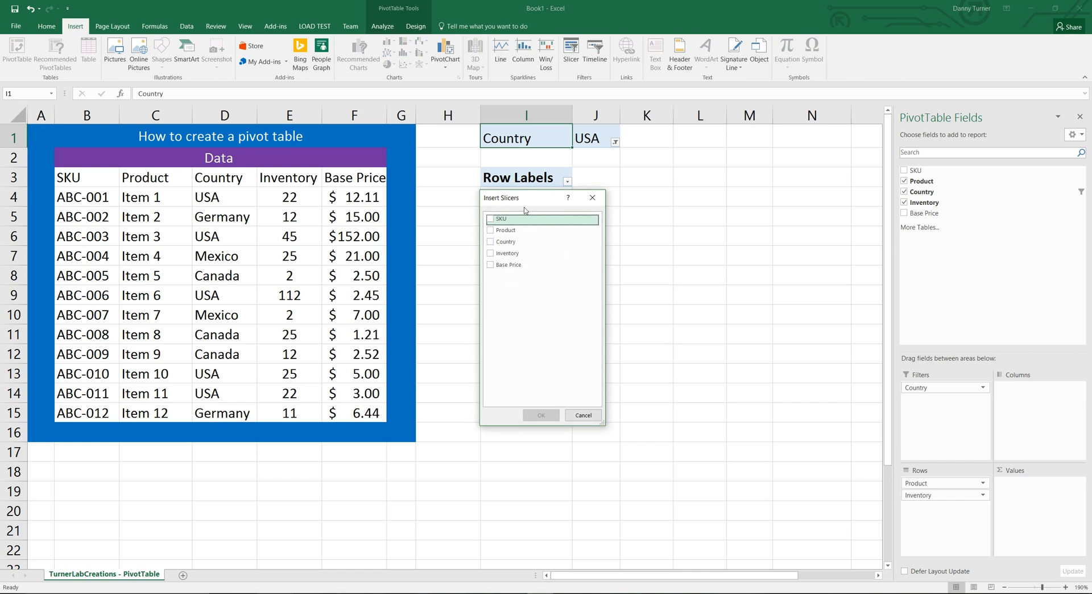
{"action": "left_click", "coordinate": [491, 220]}
{"action": "left_click", "coordinate": [490, 231]}
{"action": "left_click", "coordinate": [490, 241]}
{"action": "left_click", "coordinate": [490, 253]}
{"action": "left_click", "coordinate": [490, 266]}
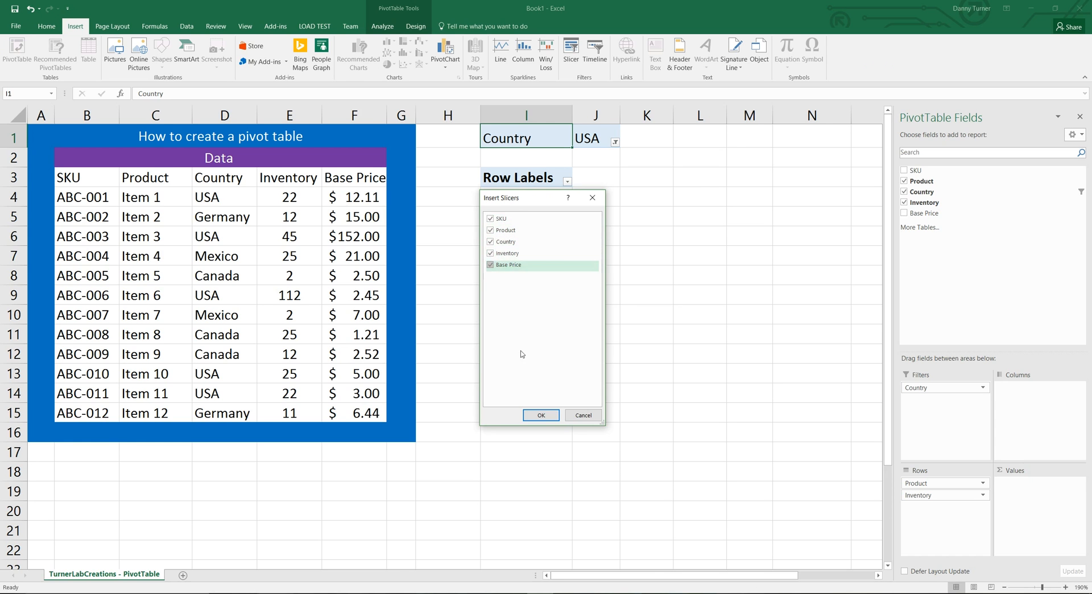
{"action": "left_click", "coordinate": [541, 414]}
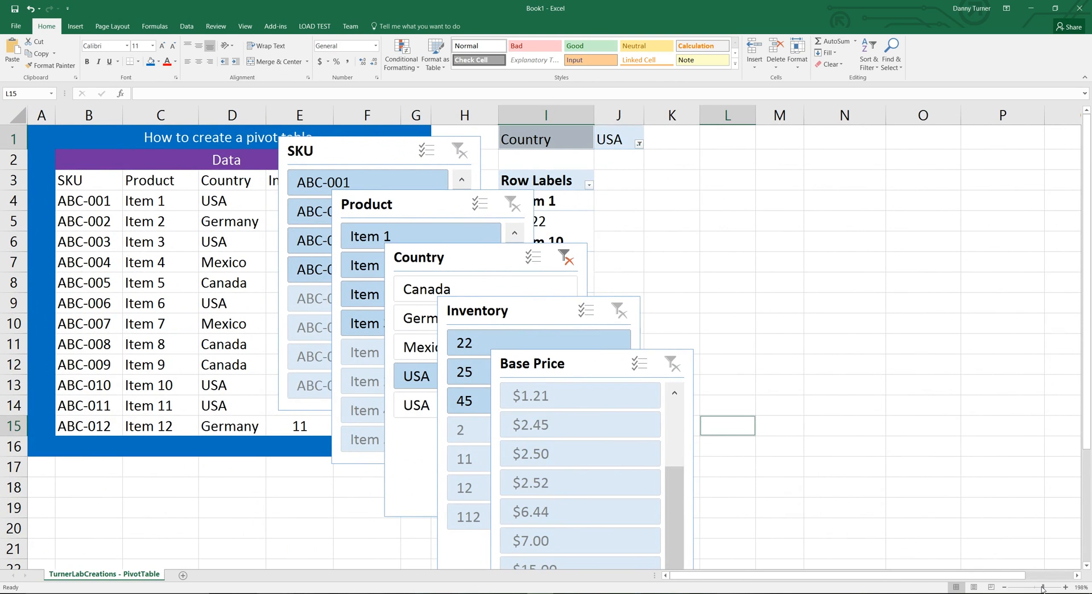
- Arrange Inventory, Base Price and SKU slicers in one row above the Country and Product slicers, and clear the Country filter
{"action": "left_click_drag", "start_coordinate": [1043, 588], "coordinate": [1035, 588]}
{"action": "left_click_drag", "start_coordinate": [345, 263], "coordinate": [670, 141]}
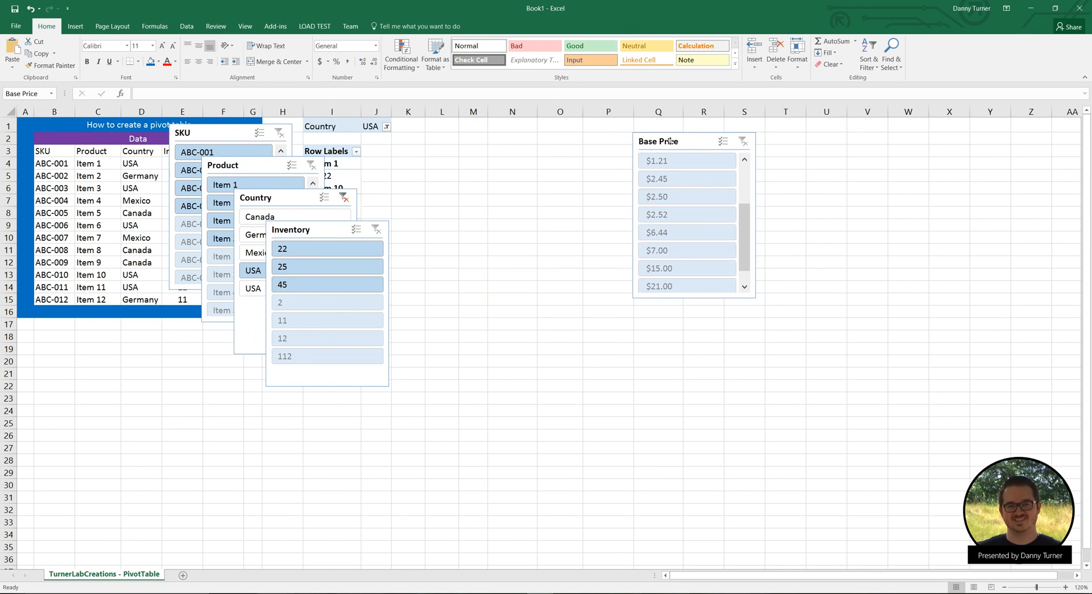
{"action": "left_click_drag", "start_coordinate": [307, 230], "coordinate": [551, 141]}
{"action": "left_click_drag", "start_coordinate": [287, 200], "coordinate": [562, 311]}
{"action": "left_click_drag", "start_coordinate": [231, 165], "coordinate": [704, 324]}
{"action": "left_click_drag", "start_coordinate": [210, 133], "coordinate": [801, 142]}
{"action": "left_click", "coordinate": [619, 308]}
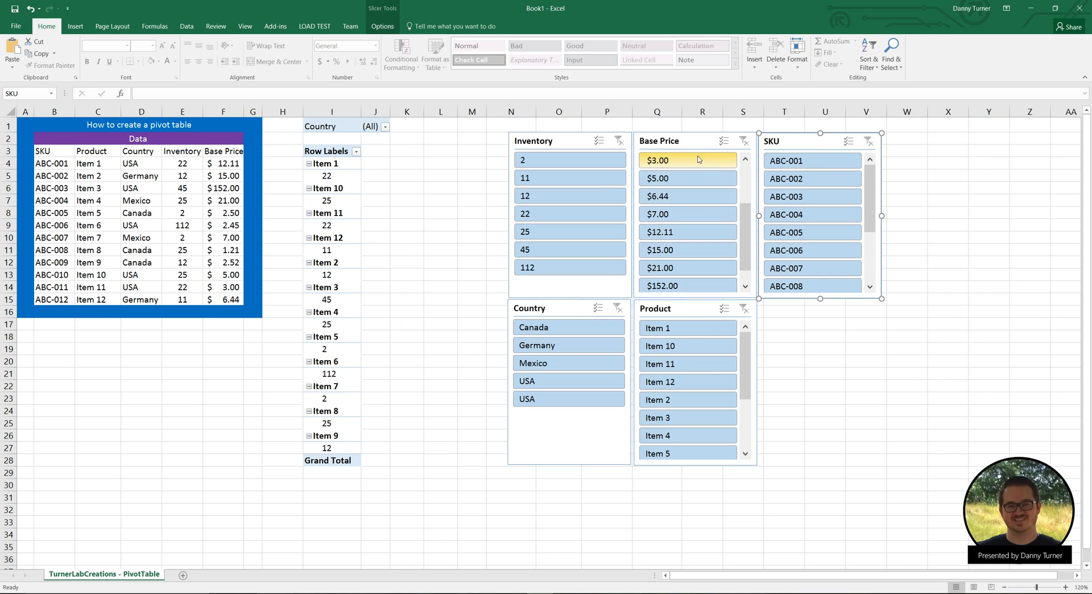
- Test the Base Price slicer with $1.21 by checking the matching row in the source data, and clear the filter
{"action": "left_click_drag", "start_coordinate": [745, 222], "coordinate": [748, 165]}
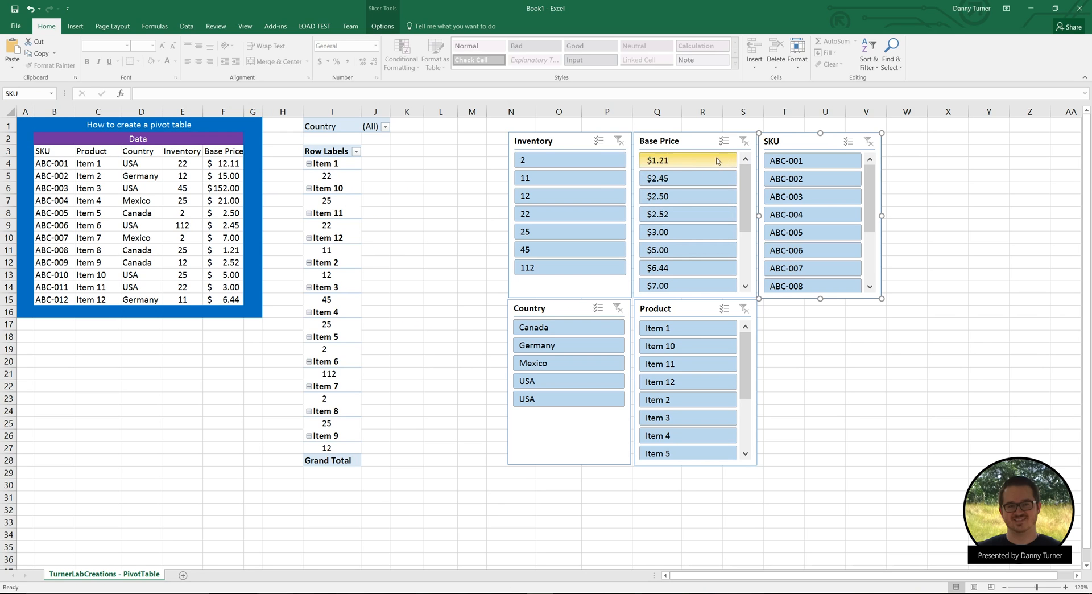
{"action": "left_click", "coordinate": [670, 162]}
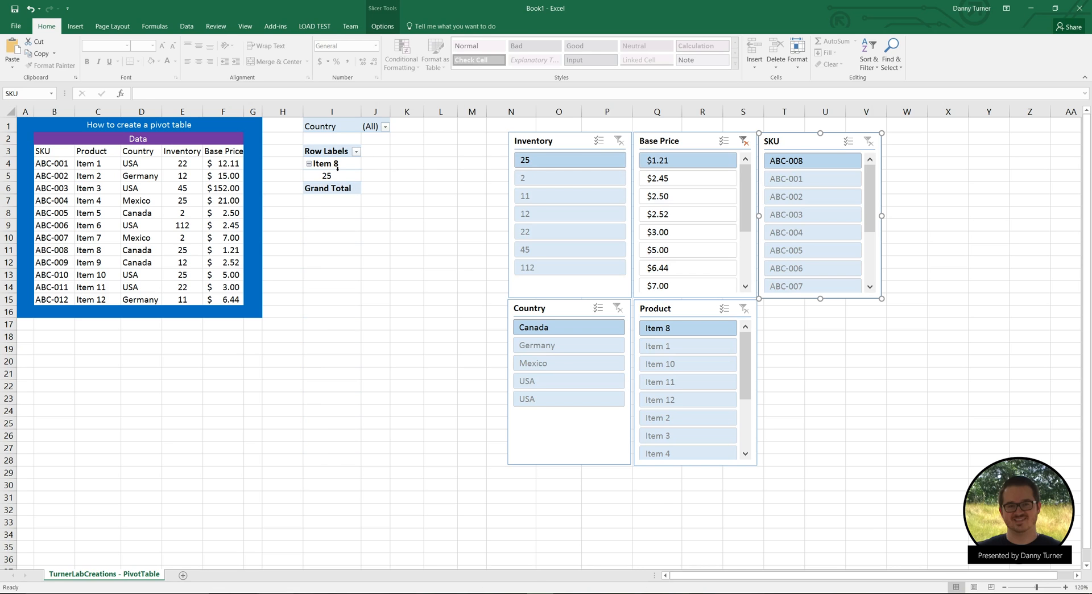
{"action": "left_click", "coordinate": [336, 166]}
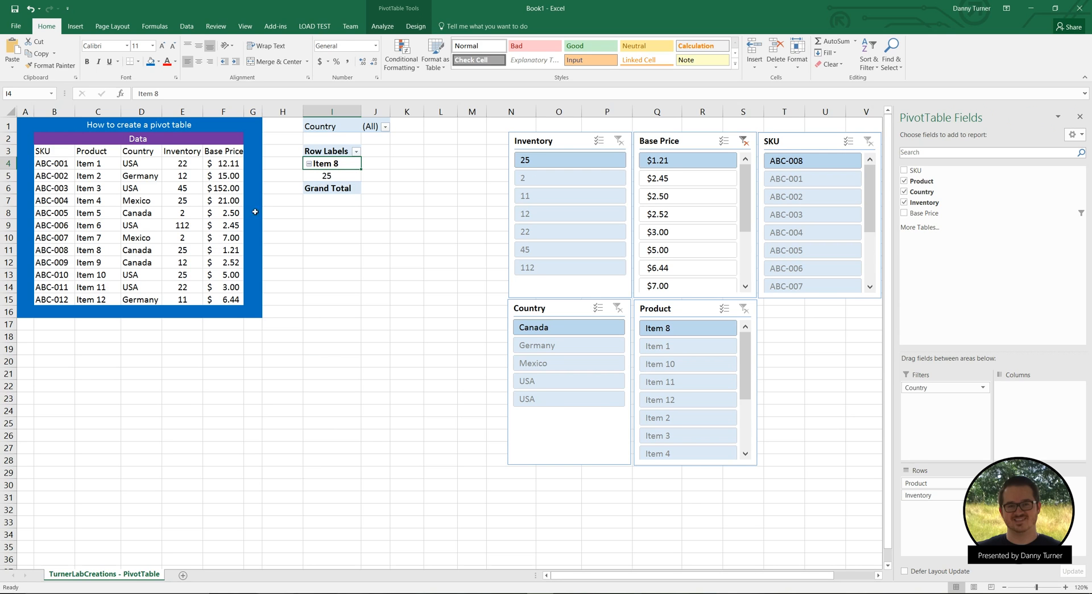
{"action": "left_click_drag", "start_coordinate": [234, 250], "coordinate": [104, 254]}
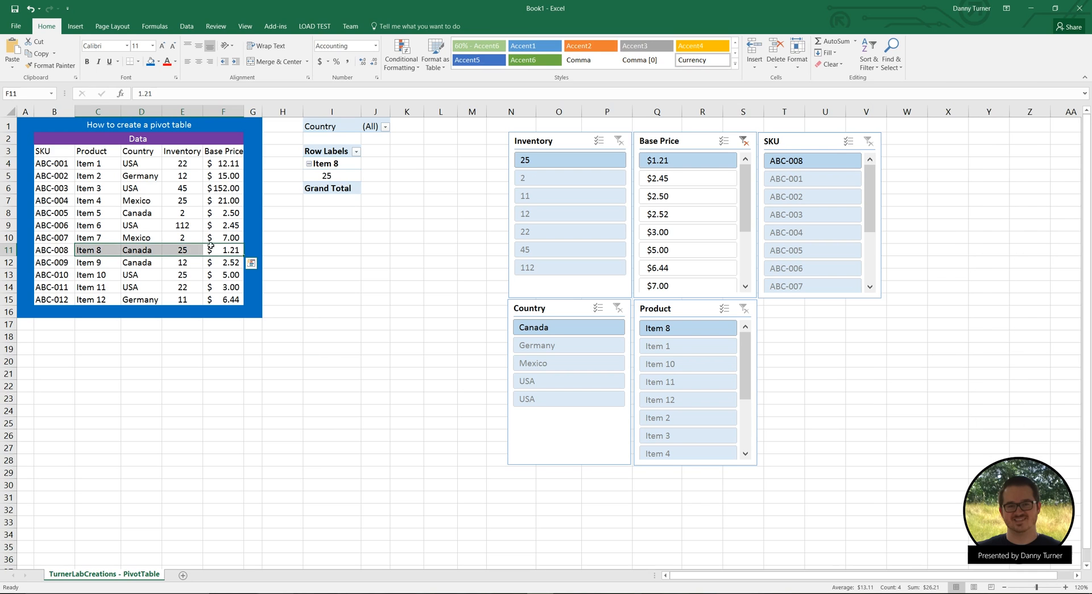
{"action": "left_click", "coordinate": [234, 250]}
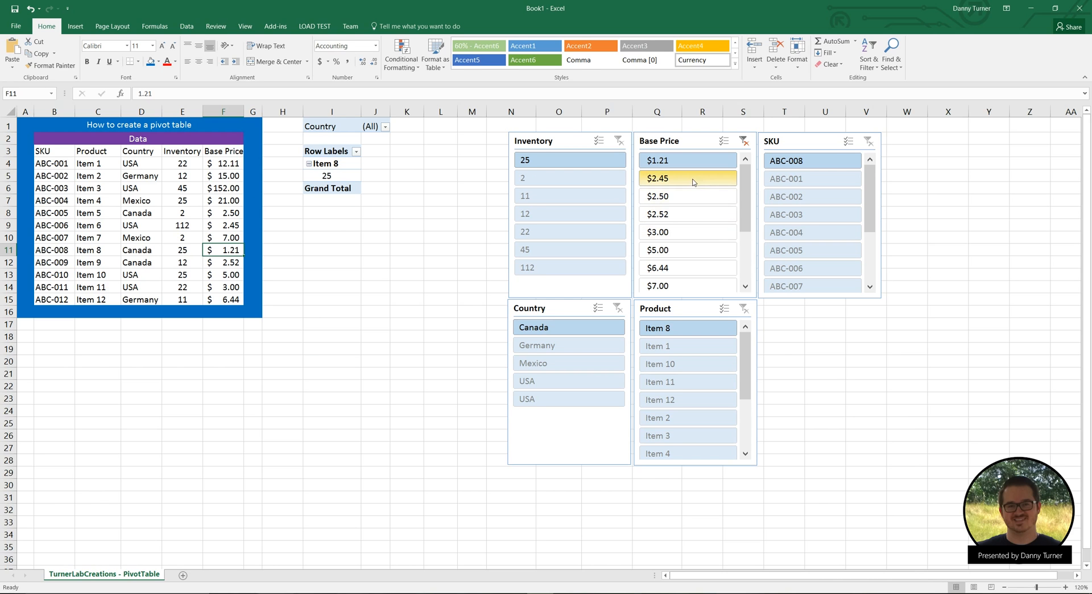
{"action": "left_click", "coordinate": [744, 141]}
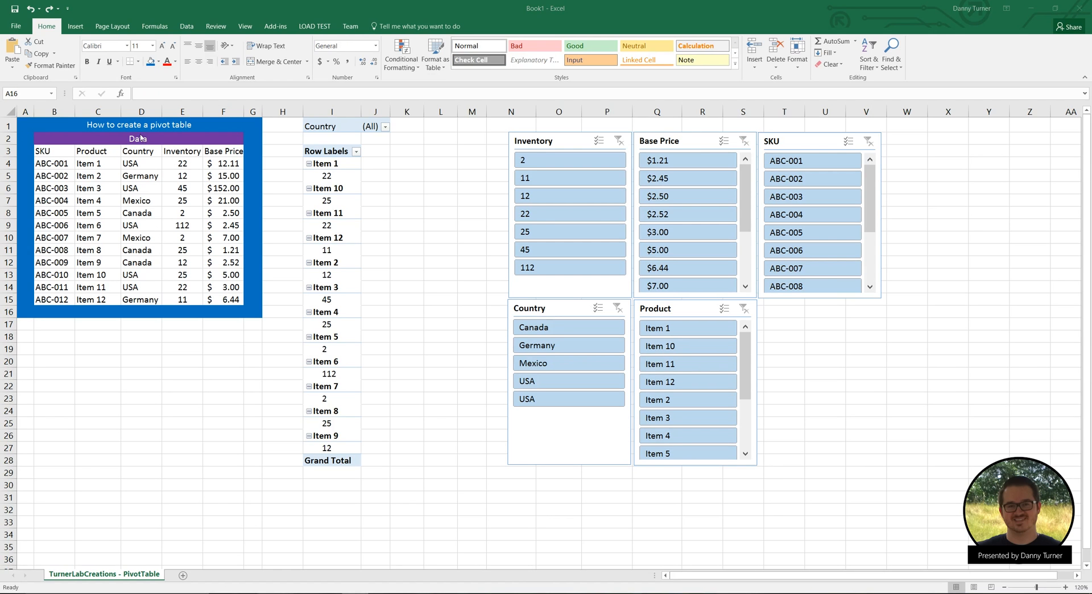
{"action": "left_click", "coordinate": [47, 152]}
{"action": "left_click_drag", "start_coordinate": [48, 150], "coordinate": [239, 299]}
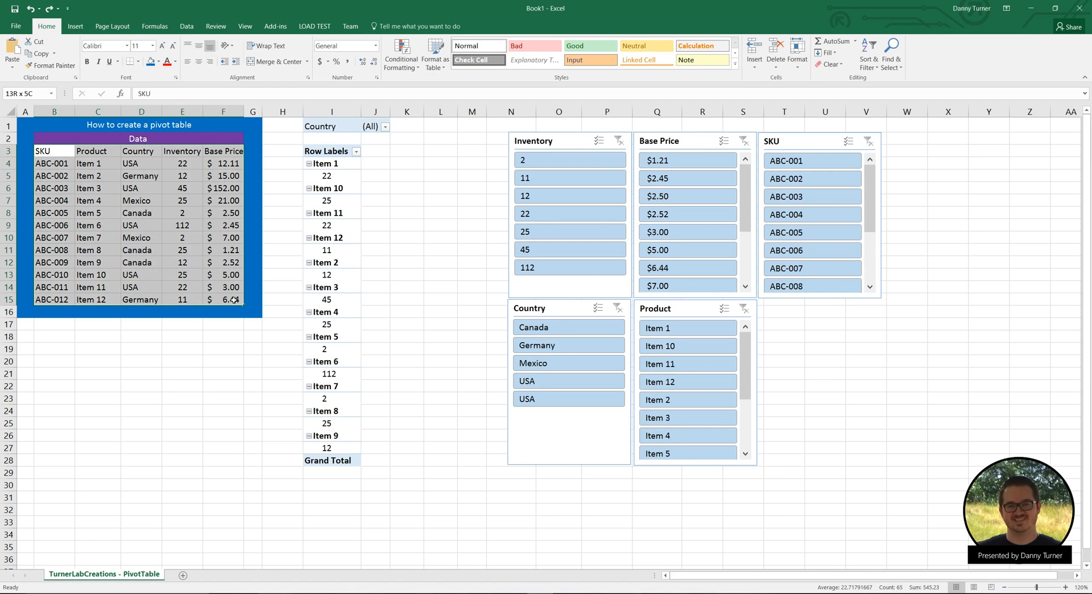
{"action": "left_click", "coordinate": [76, 26]}
{"action": "left_click", "coordinate": [17, 51]}
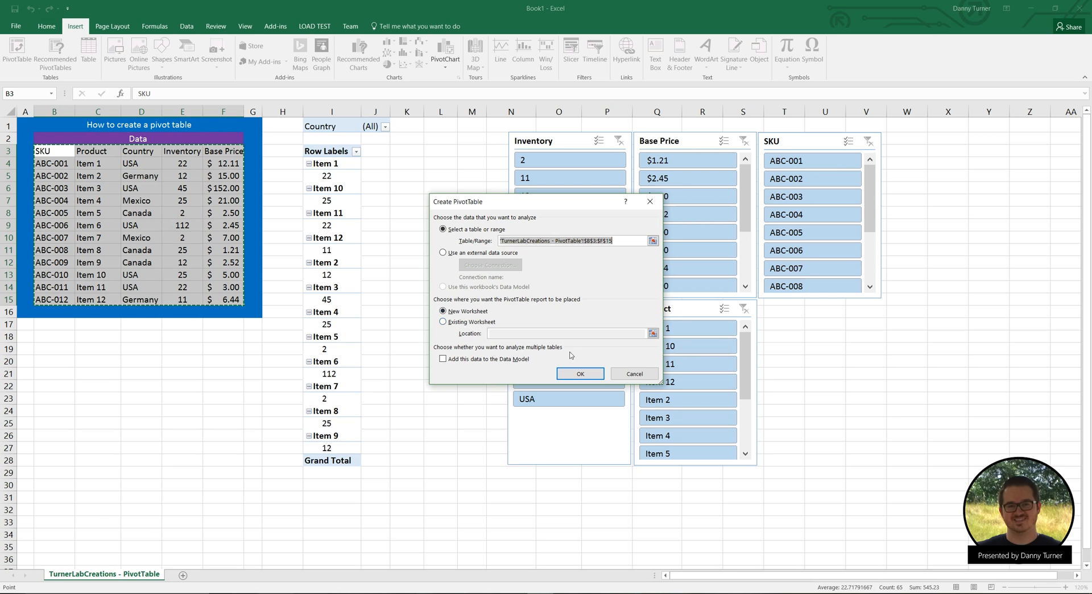
{"action": "left_click", "coordinate": [467, 322]}
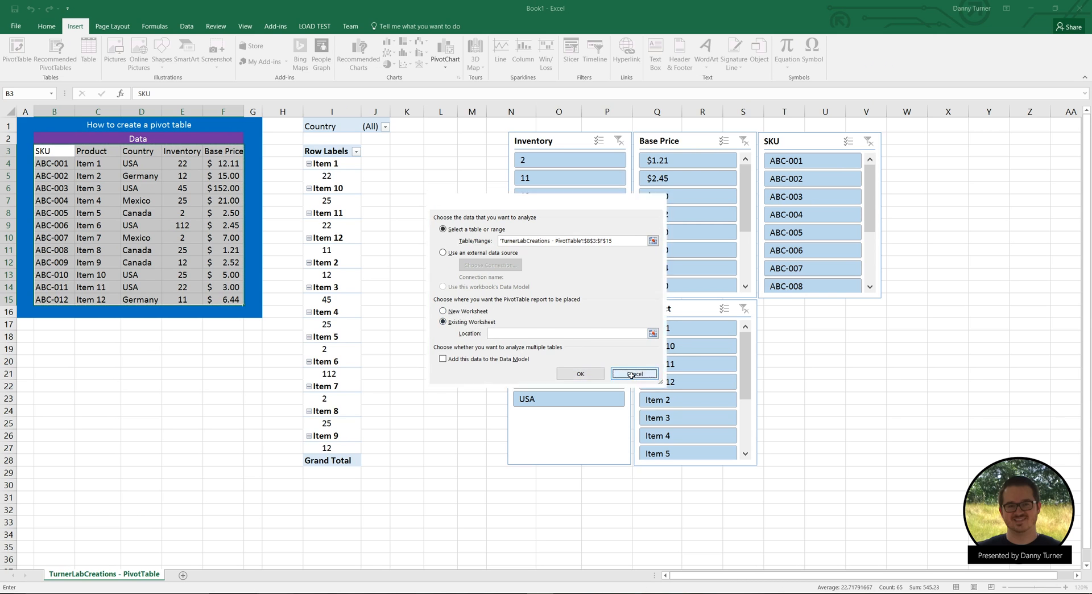
{"action": "left_click", "coordinate": [634, 374]}
{"action": "left_click", "coordinate": [428, 190]}
- Close the field list of the existing pivot table, and open and dismiss the slicer selection dialog
{"action": "left_click", "coordinate": [332, 126]}
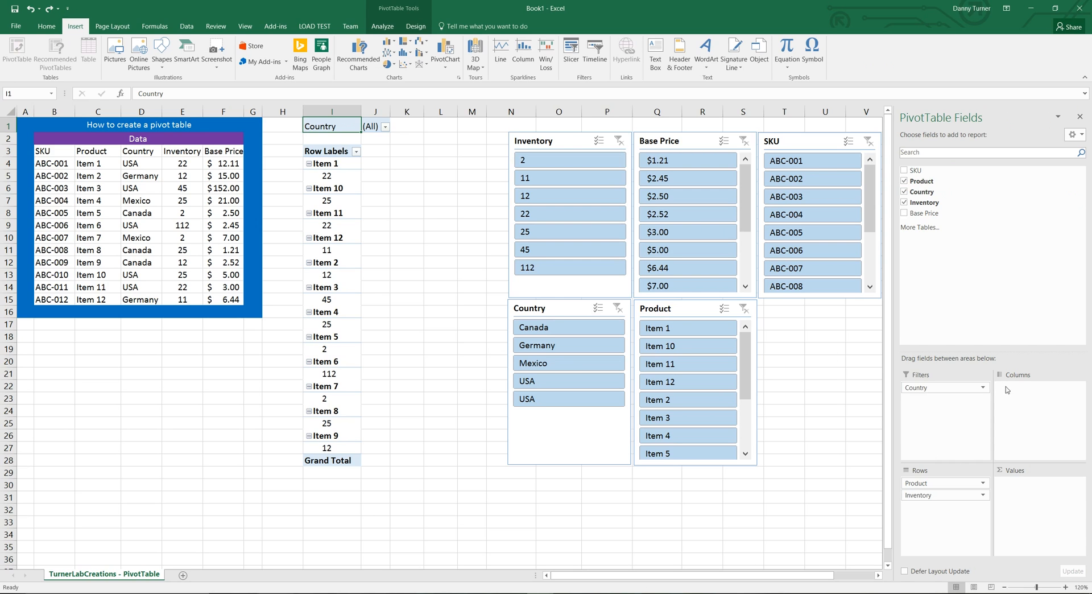
{"action": "left_click", "coordinate": [1080, 118]}
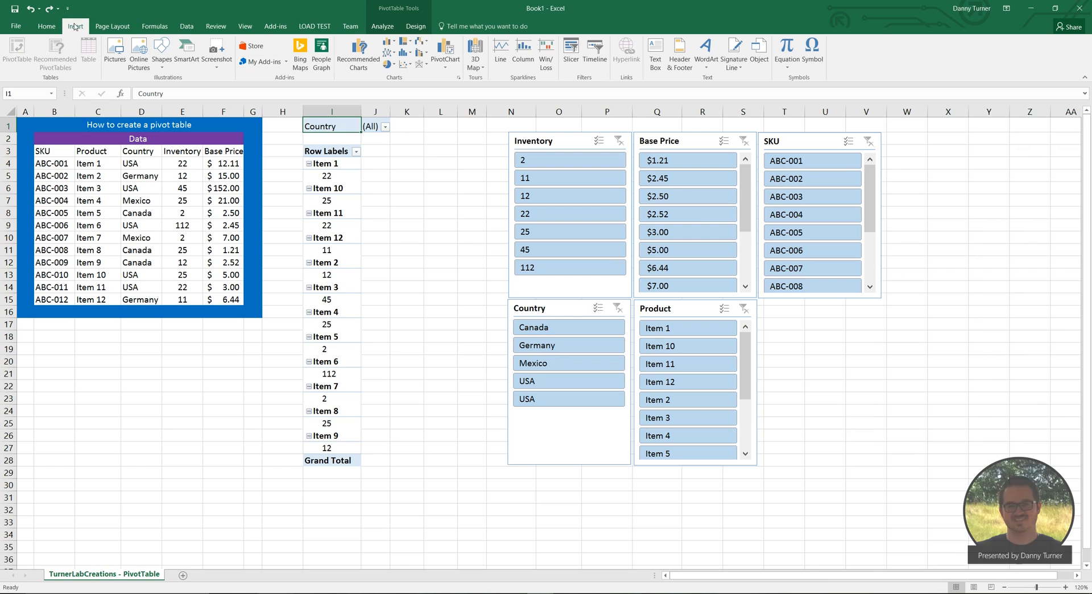
{"action": "left_click", "coordinate": [572, 54]}
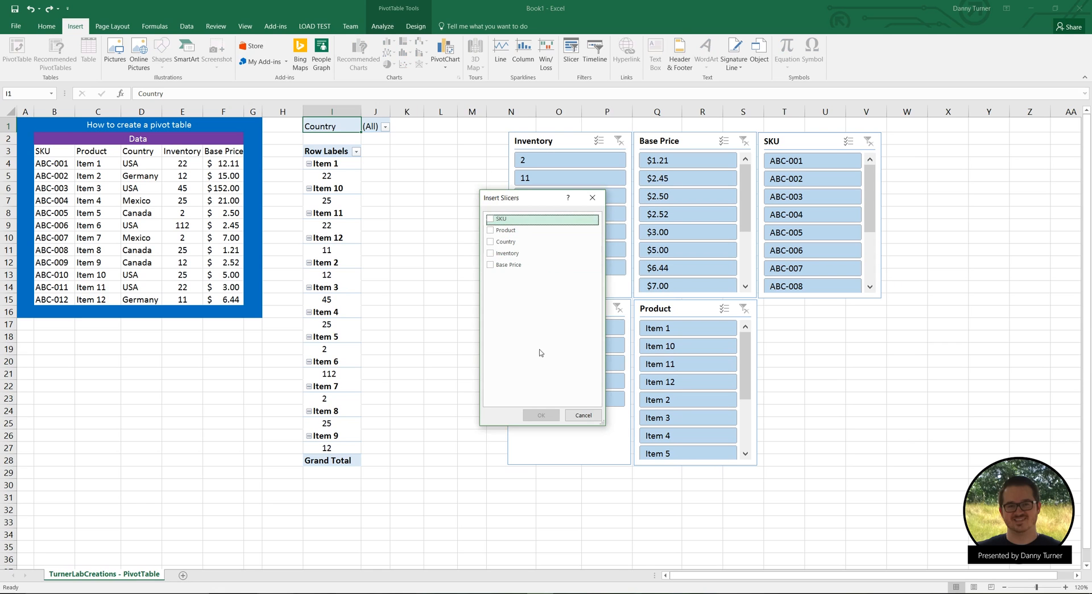
{"action": "left_click", "coordinate": [592, 197]}
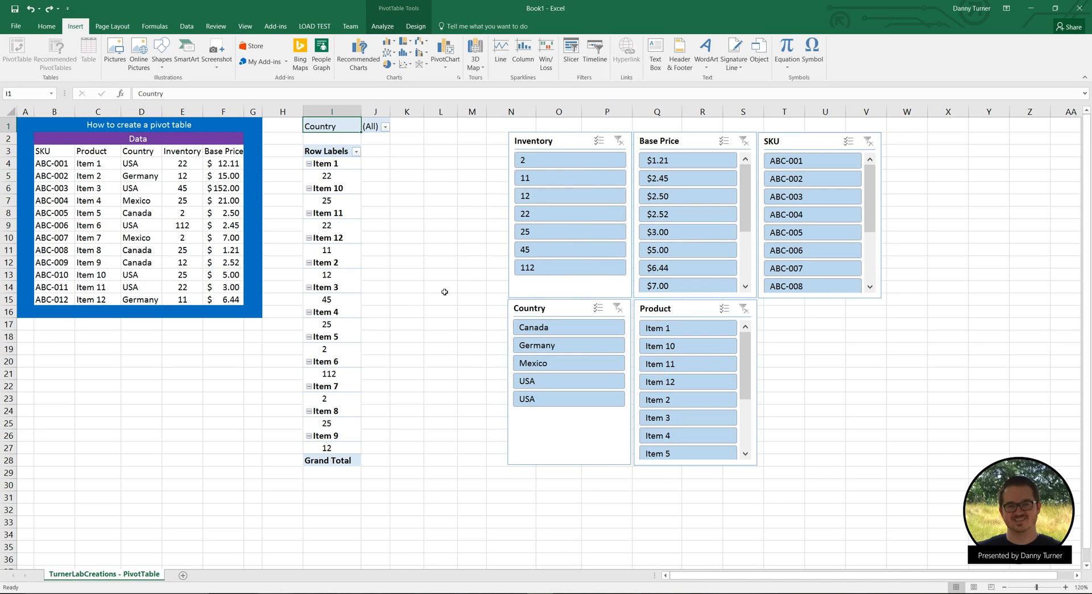